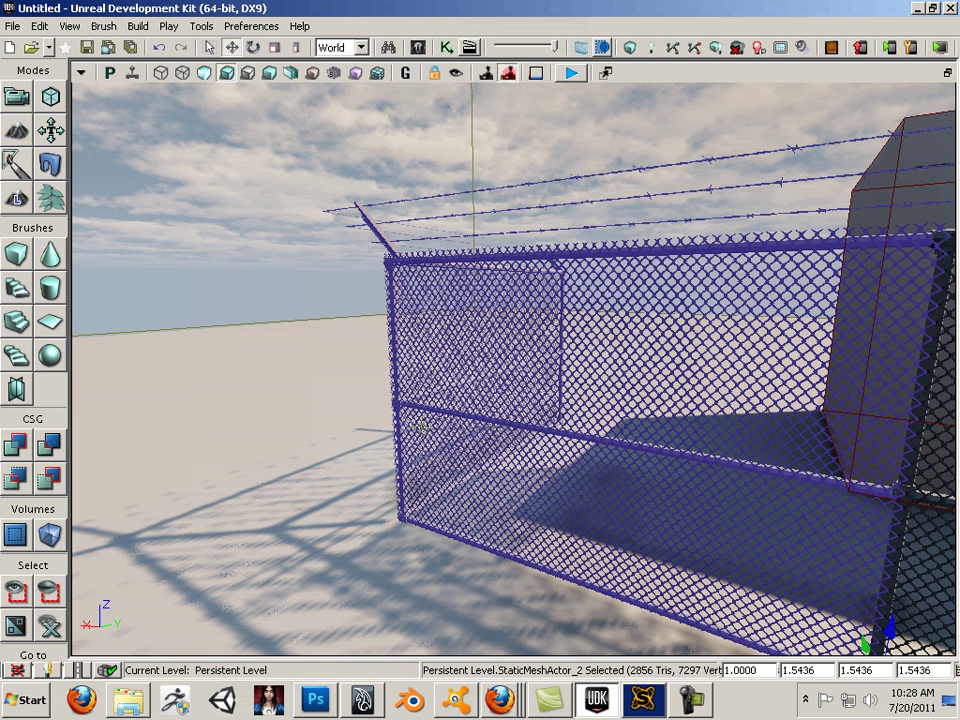
# Duplicate the straight fence section and place the copy at the far end of the fence, continuing the line
pyautogui.moveTo(344, 409); pyautogui.dragTo(951, 429)
pyautogui.moveTo(950, 428); pyautogui.dragTo(600, 95, button='right')
pyautogui.click(530, 413)
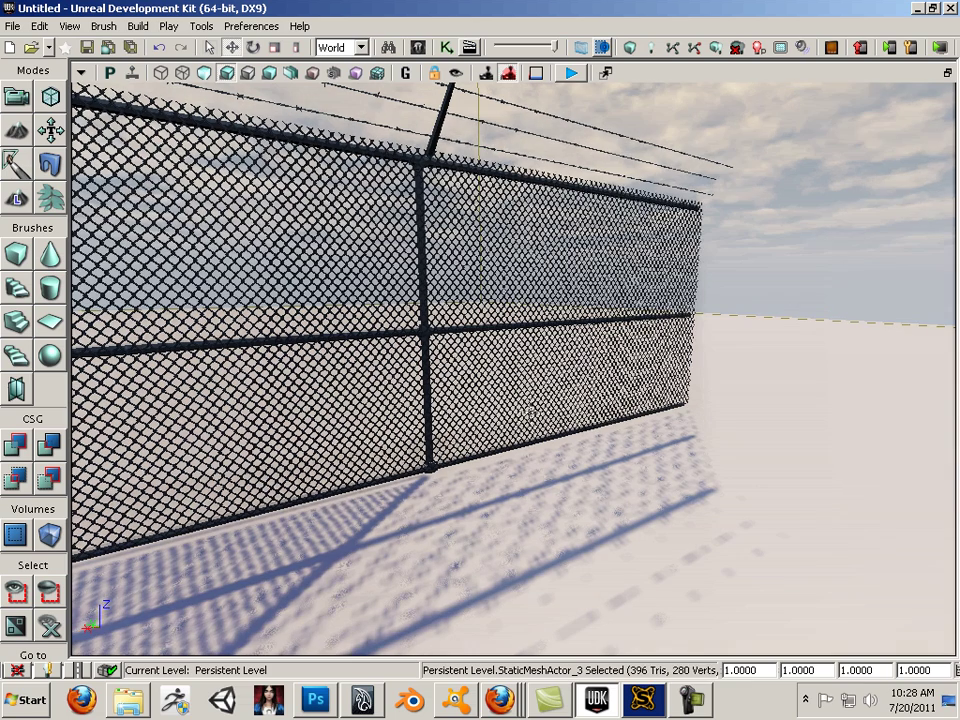
pyautogui.click(515, 330)
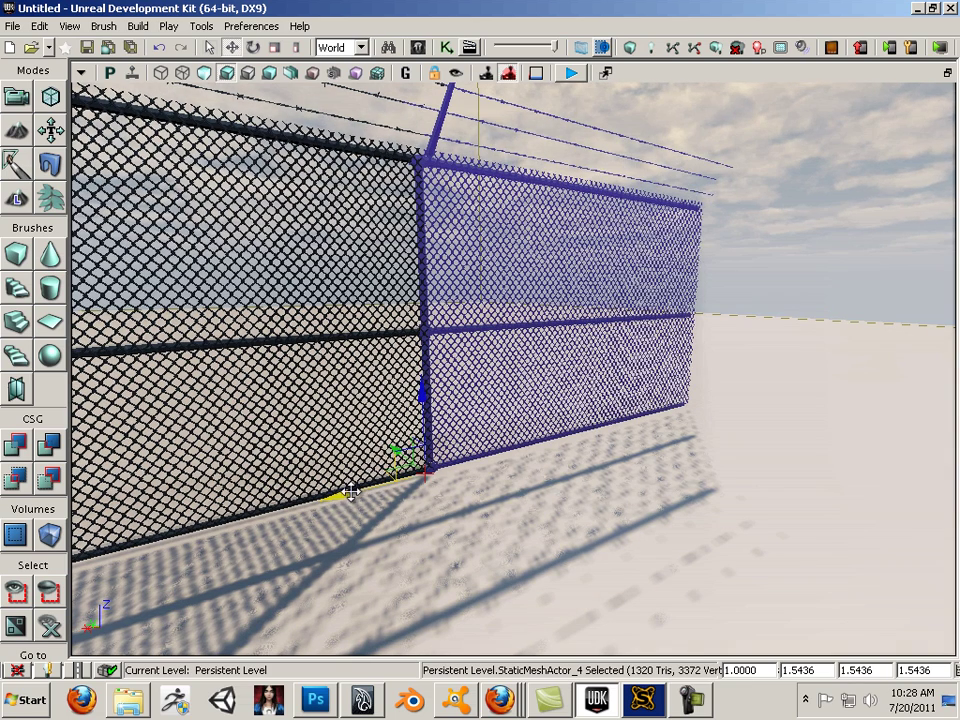
pyautogui.moveTo(341, 497); pyautogui.dragTo(653, 428)
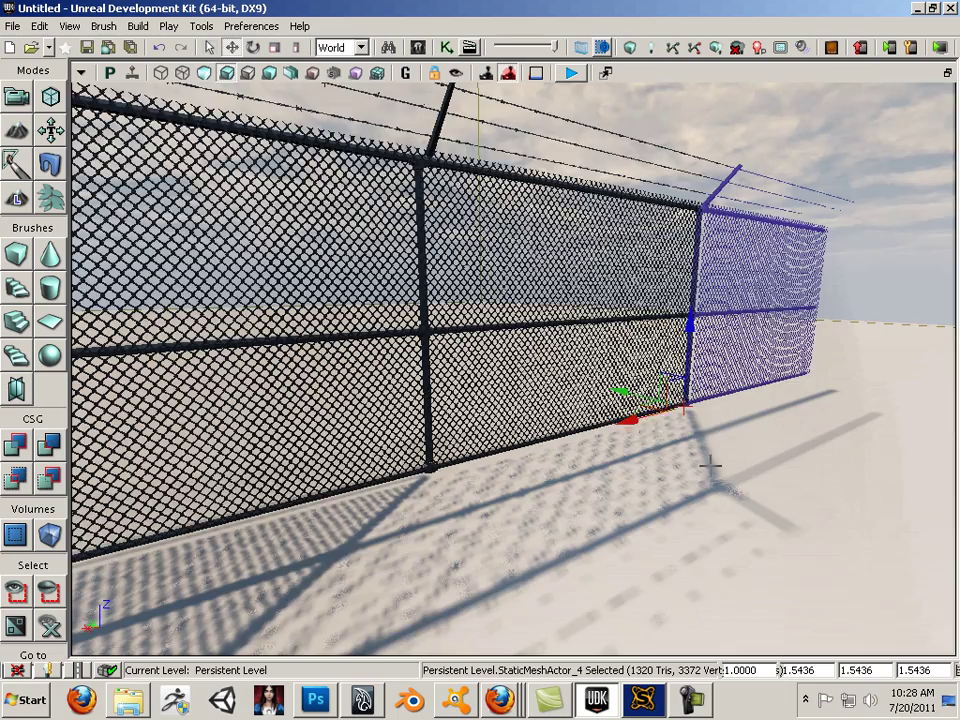
pyautogui.moveTo(812, 512); pyautogui.dragTo(645, 264)
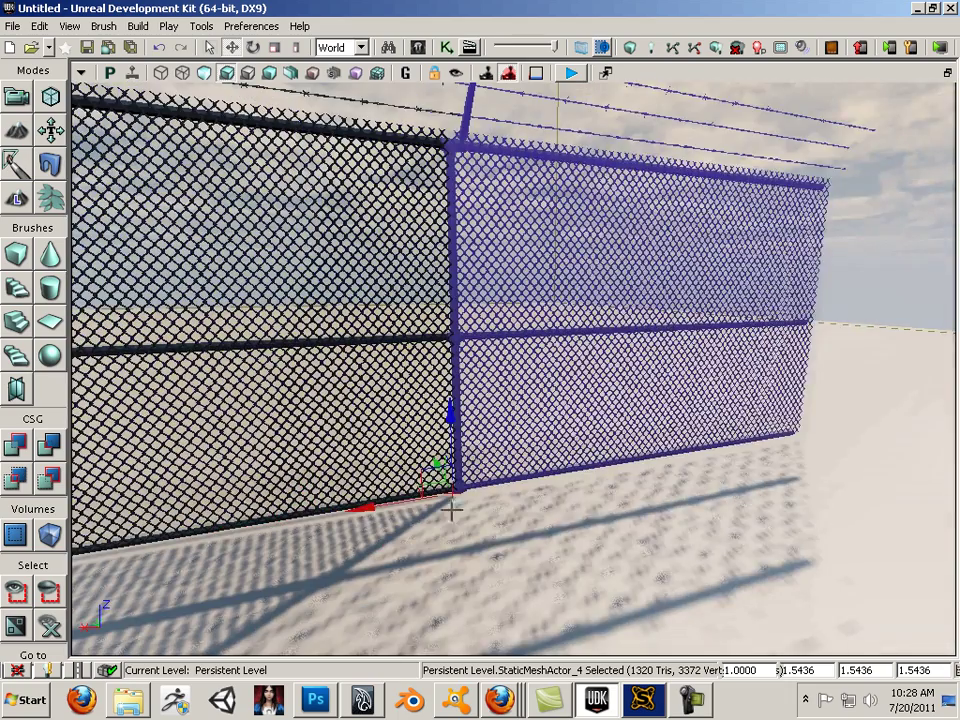
pyautogui.moveTo(445, 497); pyautogui.dragTo(464, 201)
# Duplicate the corner fence section and move the copy back behind the front fence line, beside the large box
pyautogui.click(511, 483)
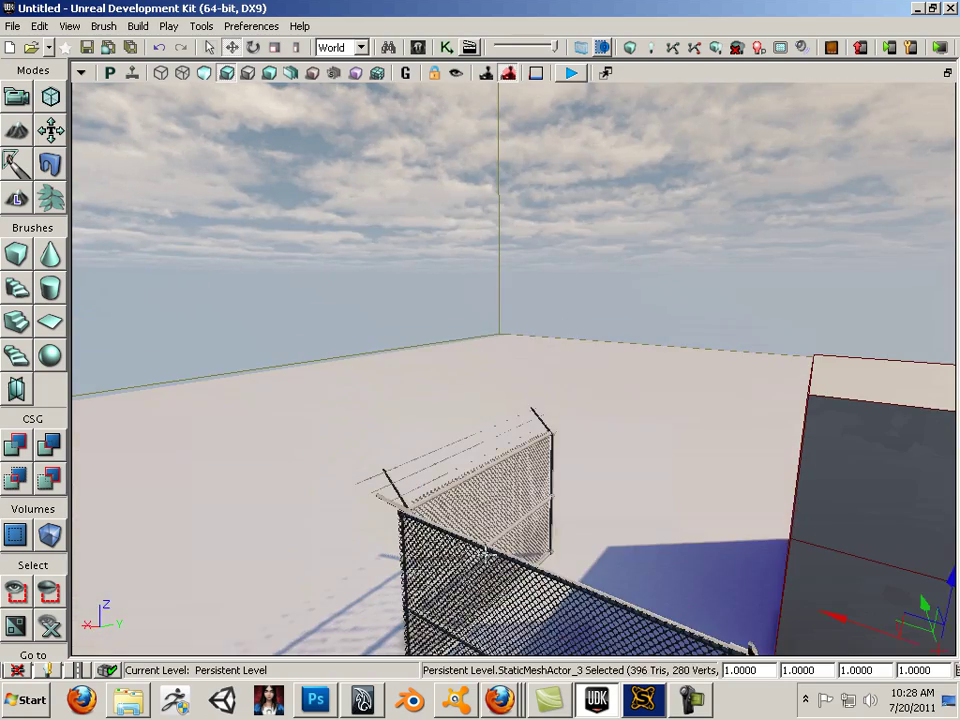
pyautogui.click(417, 538)
pyautogui.scroll(-6, 456, 600)
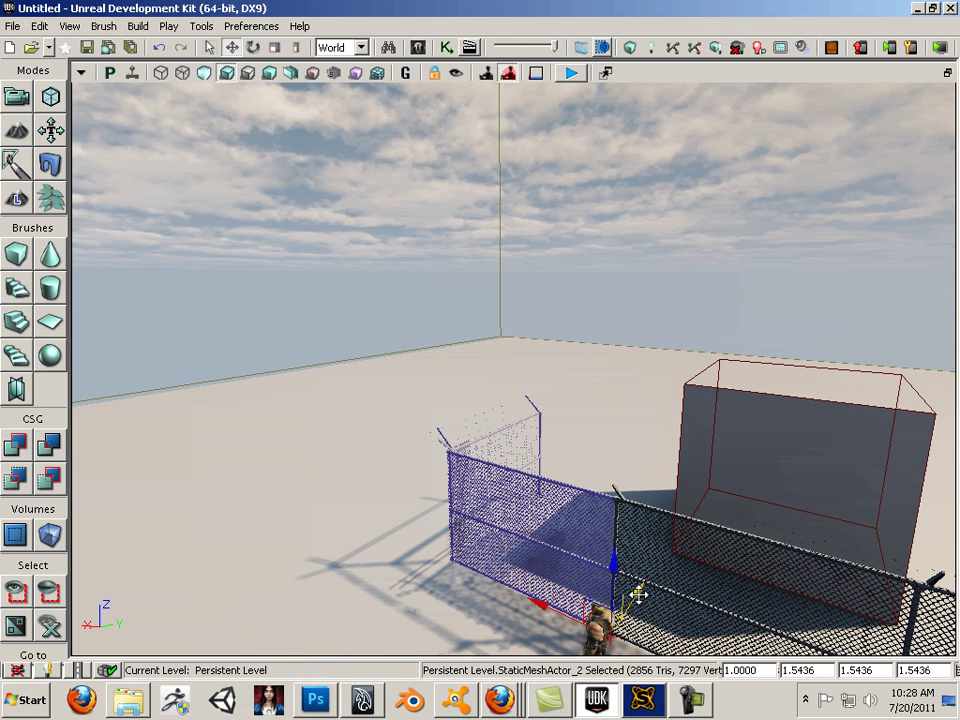
pyautogui.moveTo(638, 596); pyautogui.dragTo(688, 565)
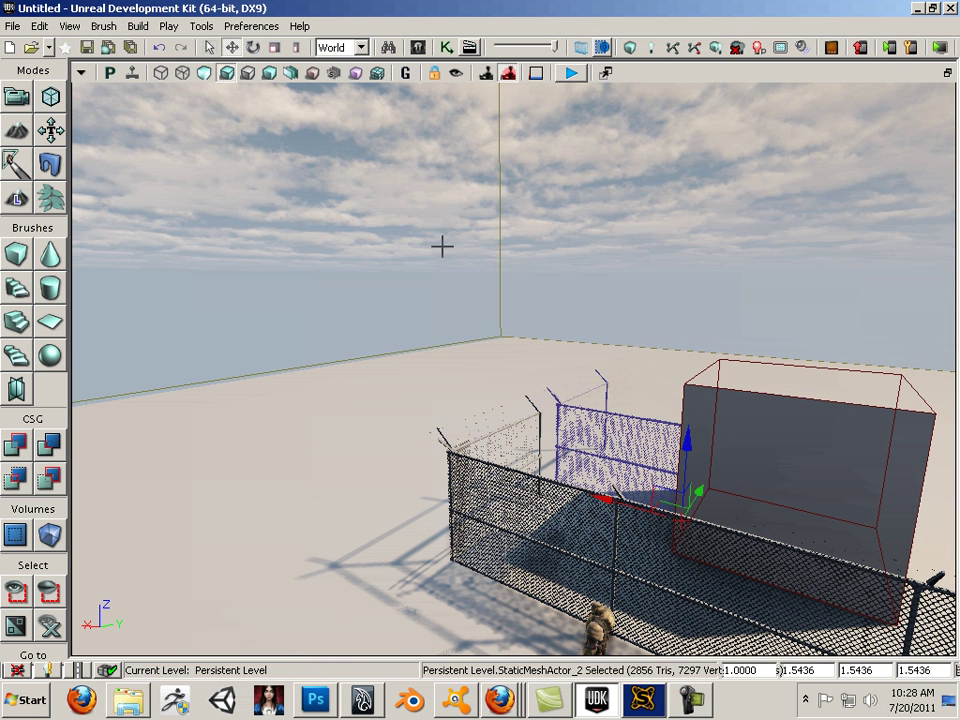
# Rotate the copied corner fence section around its vertical axis
pyautogui.click(255, 48)
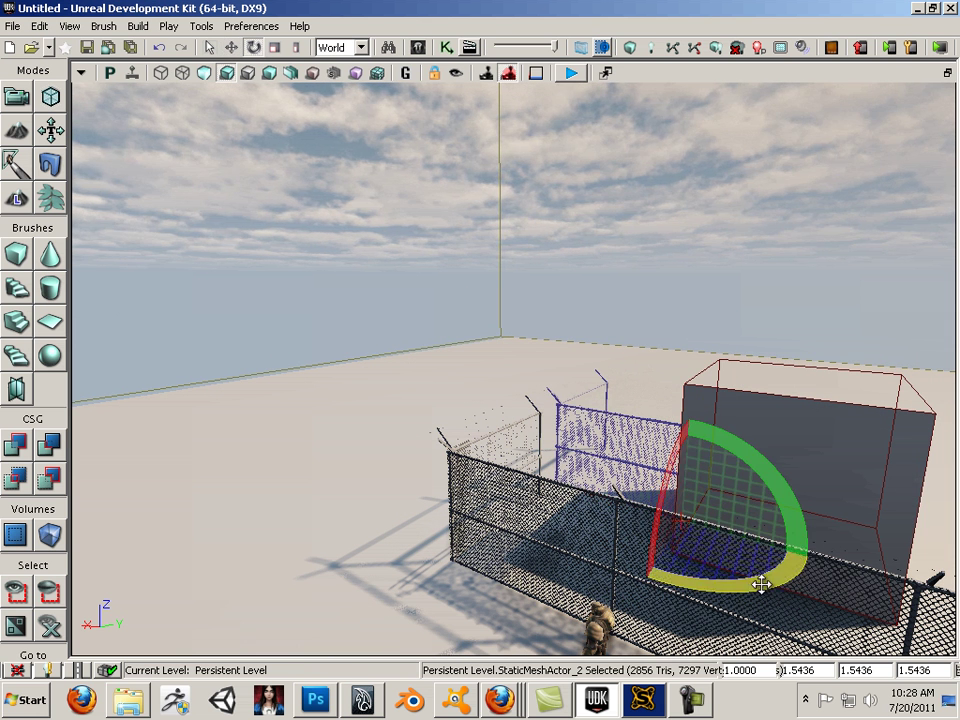
pyautogui.moveTo(761, 584); pyautogui.dragTo(700, 600)
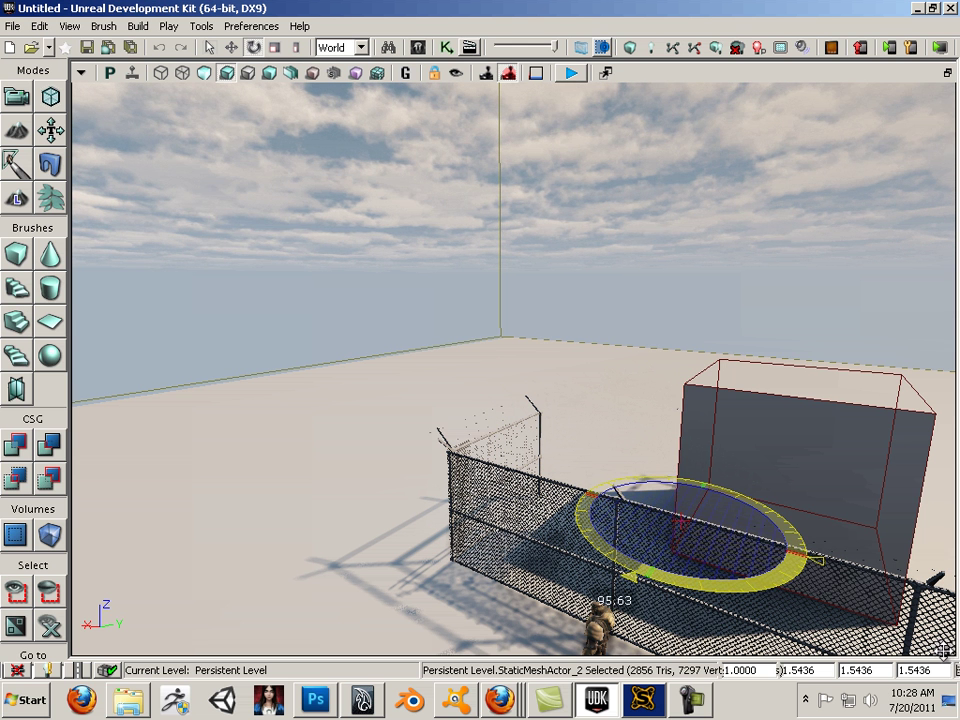
pyautogui.moveTo(645, 577); pyautogui.dragTo(588, 477)
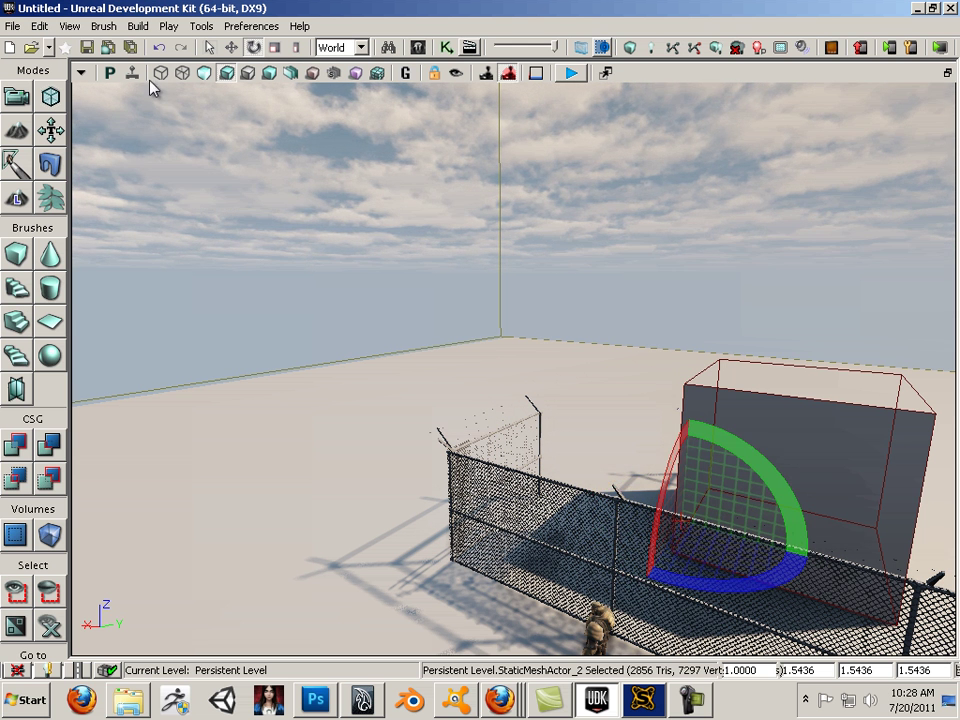
# Move the rotated corner copy along the fence direction and farther back, behind the original corner, and undo the last operation
pyautogui.click(231, 48)
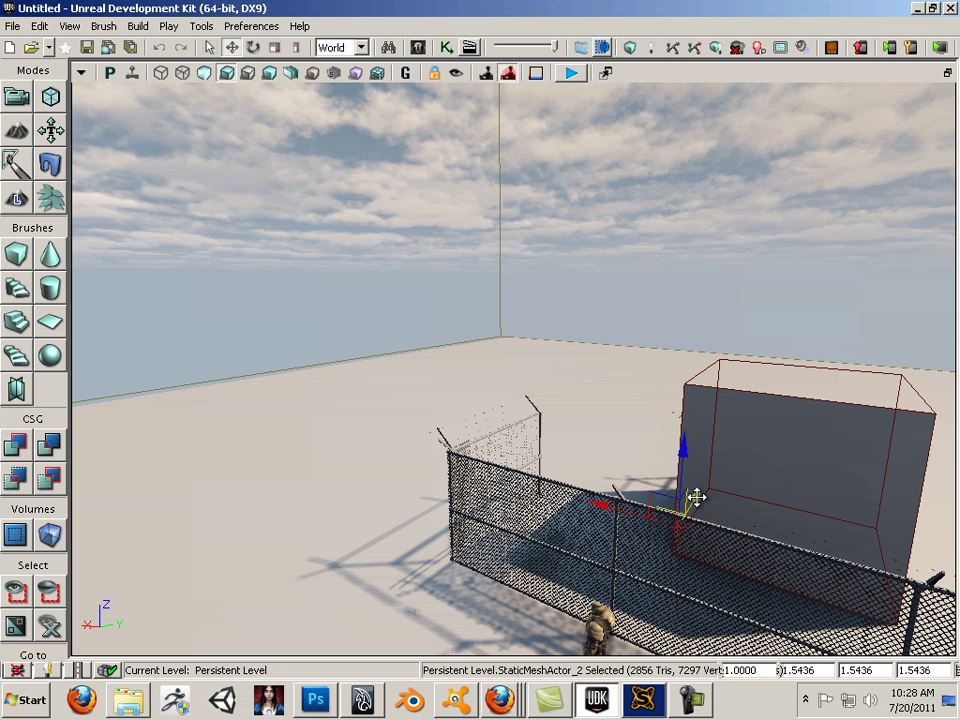
pyautogui.moveTo(606, 548); pyautogui.dragTo(452, 529)
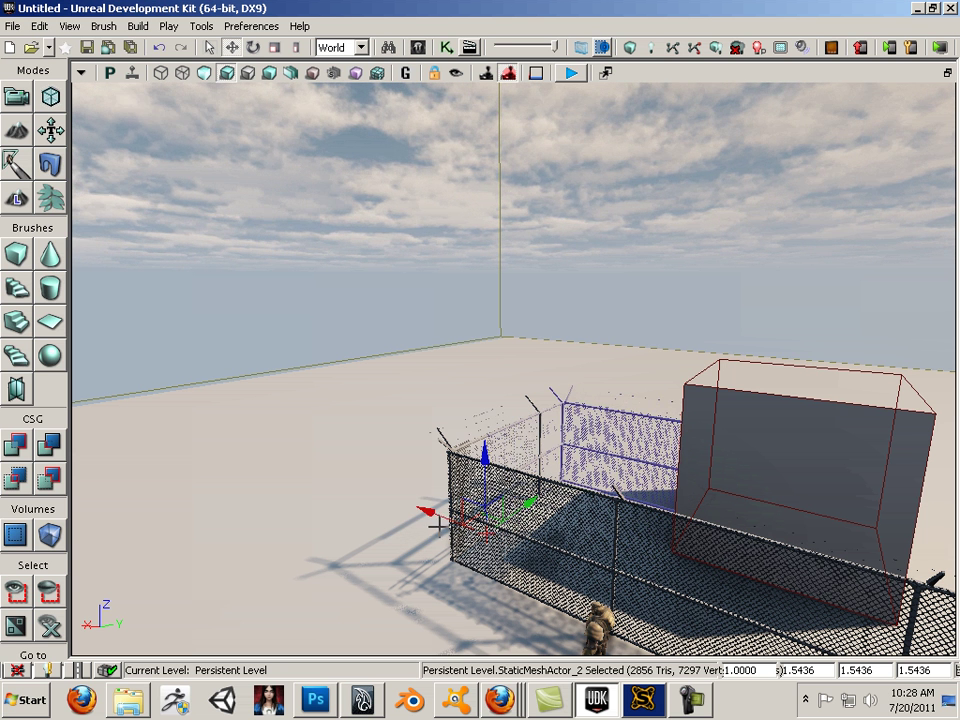
pyautogui.moveTo(533, 497); pyautogui.dragTo(566, 470)
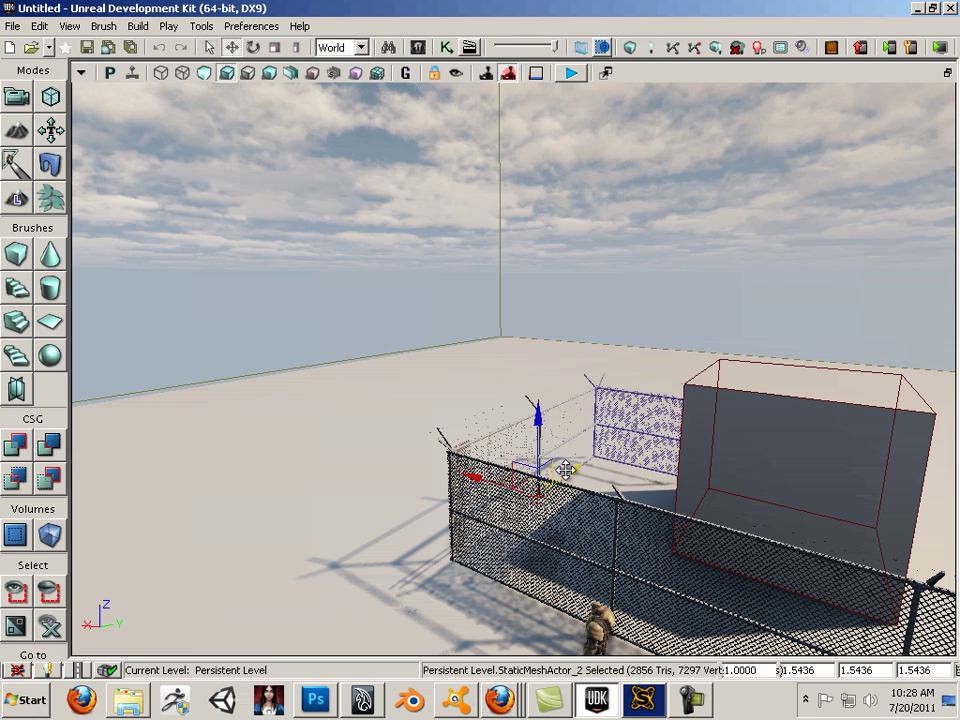
pyautogui.moveTo(502, 484); pyautogui.dragTo(491, 405)
pyautogui.hotkey('ctrl', 'z')
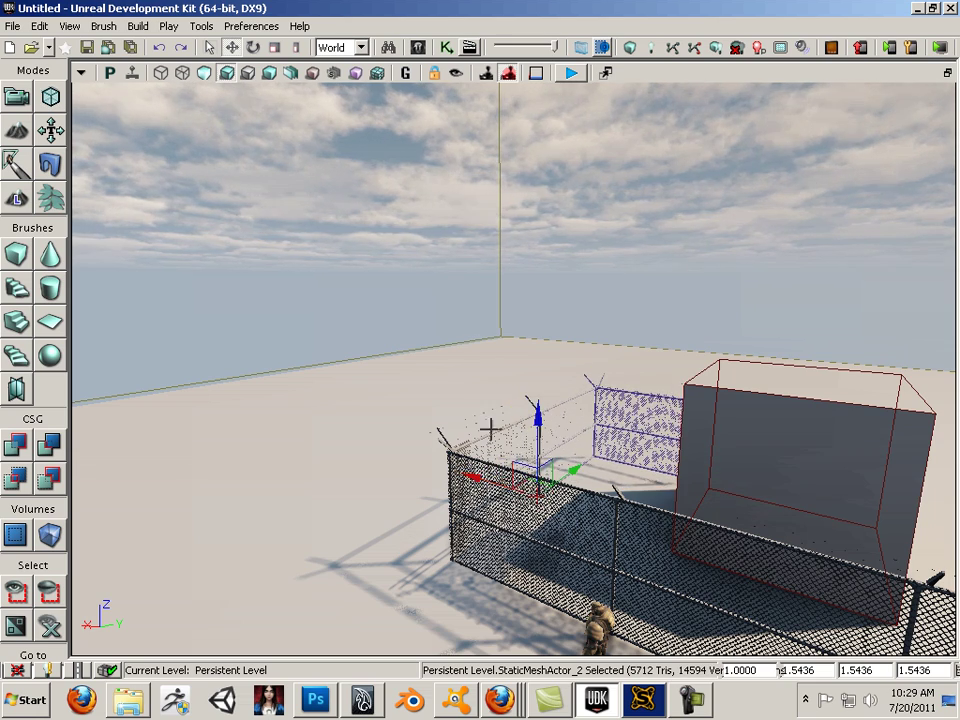
# Inspect the corner fence up close in the level, switch to Maya and examine the textured corner_fence model from several angles
pyautogui.moveTo(458, 452); pyautogui.dragTo(898, 221)
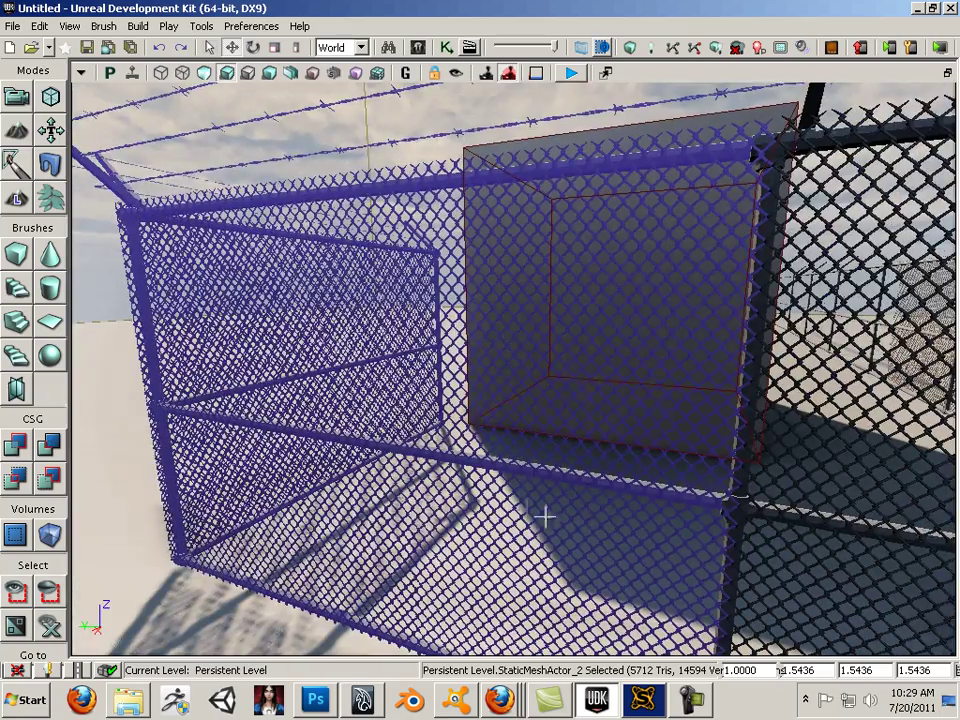
pyautogui.moveTo(545, 516); pyautogui.dragTo(487, 494)
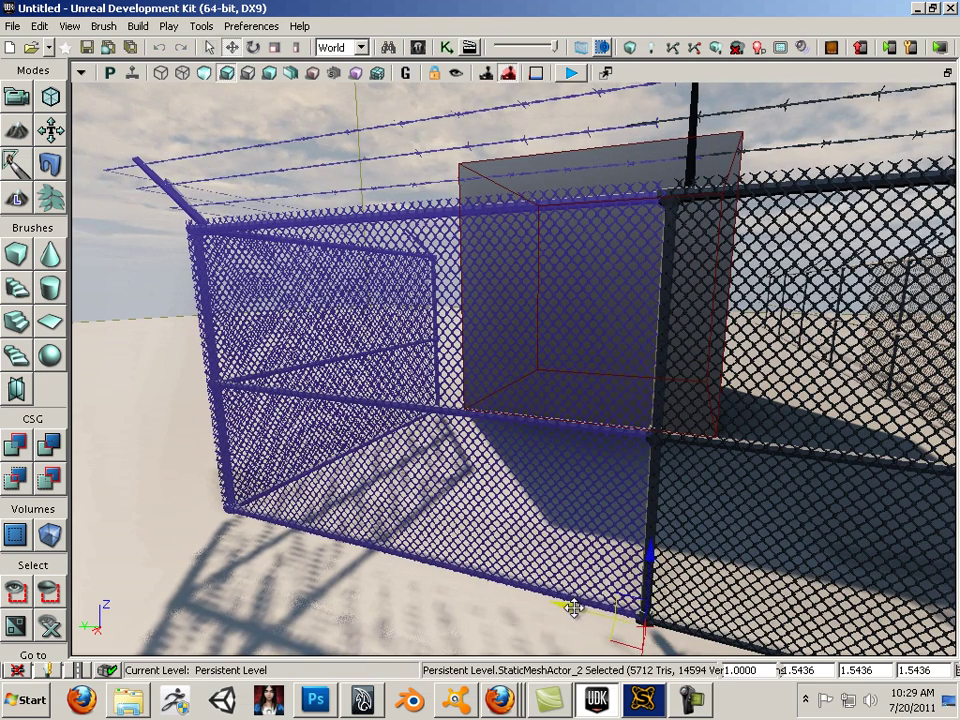
pyautogui.click(376, 701)
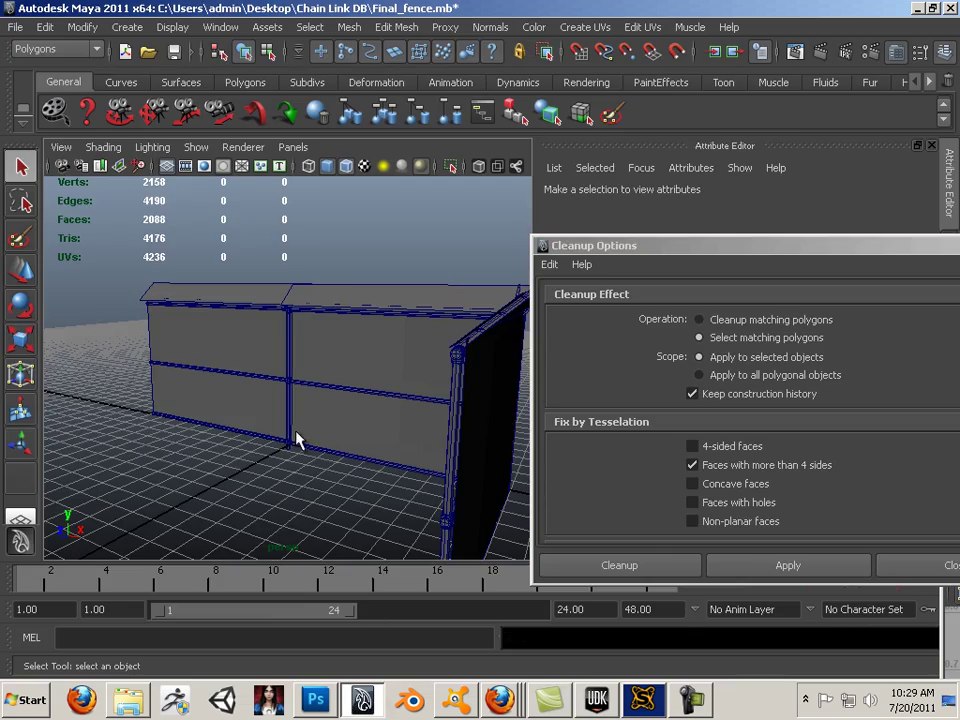
pyautogui.click(335, 435)
pyautogui.scroll(-8, 294, 463)
pyautogui.keyDown('alt'); pyautogui.moveTo(375, 470); pyautogui.dragTo(227, 467); pyautogui.keyUp('alt')
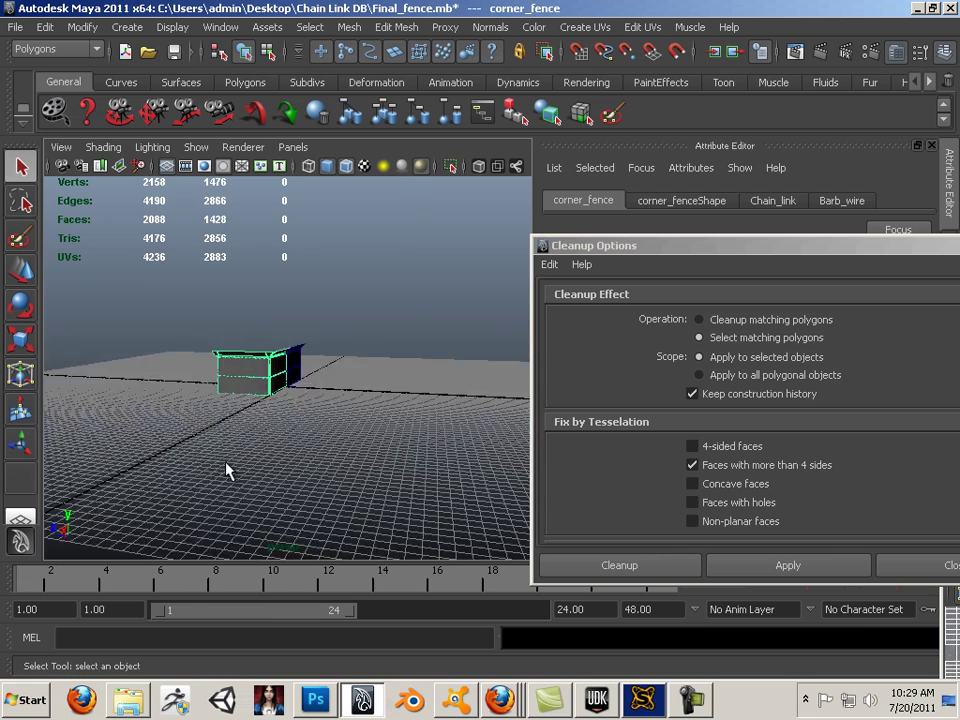
pyautogui.keyDown('alt'); pyautogui.moveTo(227, 467); pyautogui.dragTo(436, 518, button='right'); pyautogui.keyUp('alt')
pyautogui.press('6')
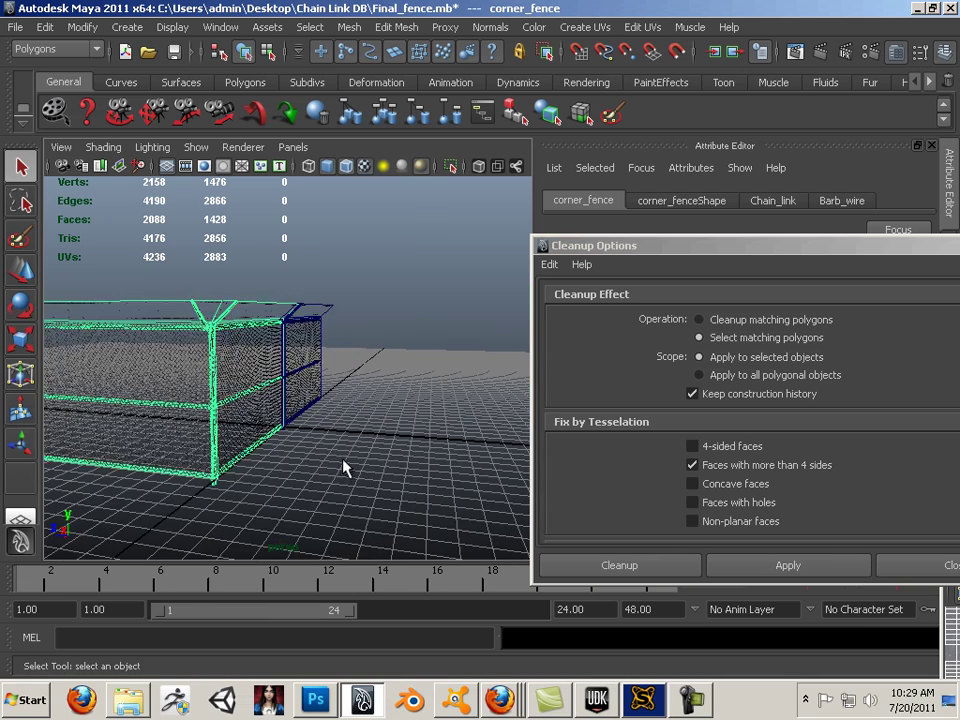
pyautogui.keyDown('alt'); pyautogui.moveTo(357, 483); pyautogui.dragTo(182, 470); pyautogui.keyUp('alt')
pyautogui.keyDown('alt'); pyautogui.moveTo(182, 470); pyautogui.dragTo(368, 517, button='right'); pyautogui.keyUp('alt')
pyautogui.keyDown('alt'); pyautogui.moveTo(368, 525); pyautogui.dragTo(333, 459); pyautogui.keyUp('alt')
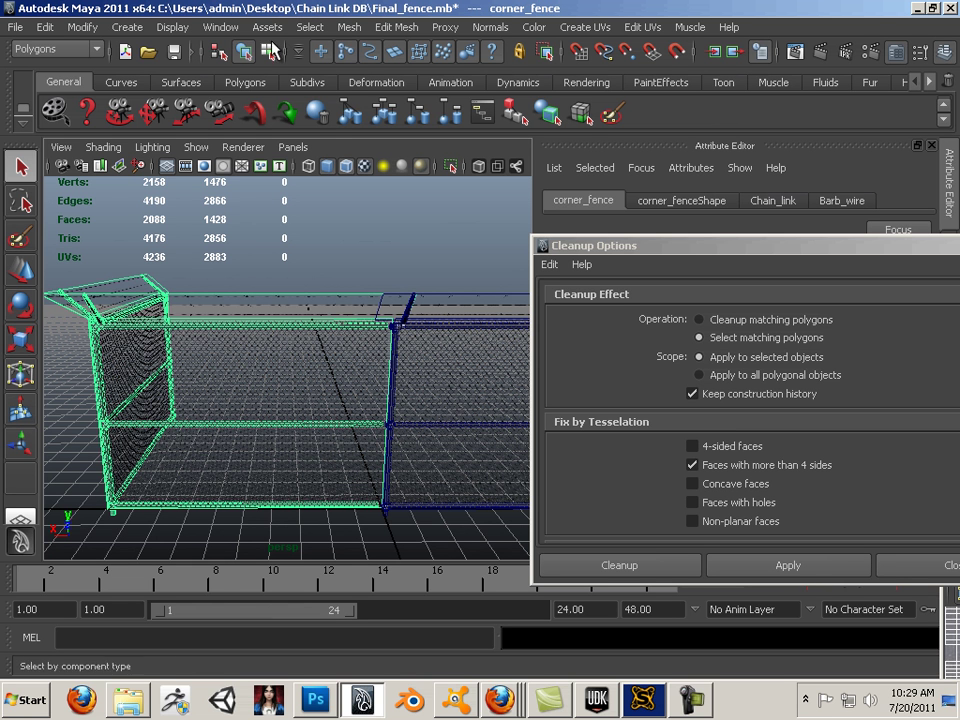
# Import chain.obj from the Chain Link DB folder on the Desktop into the fence scene
pyautogui.click(20, 27)
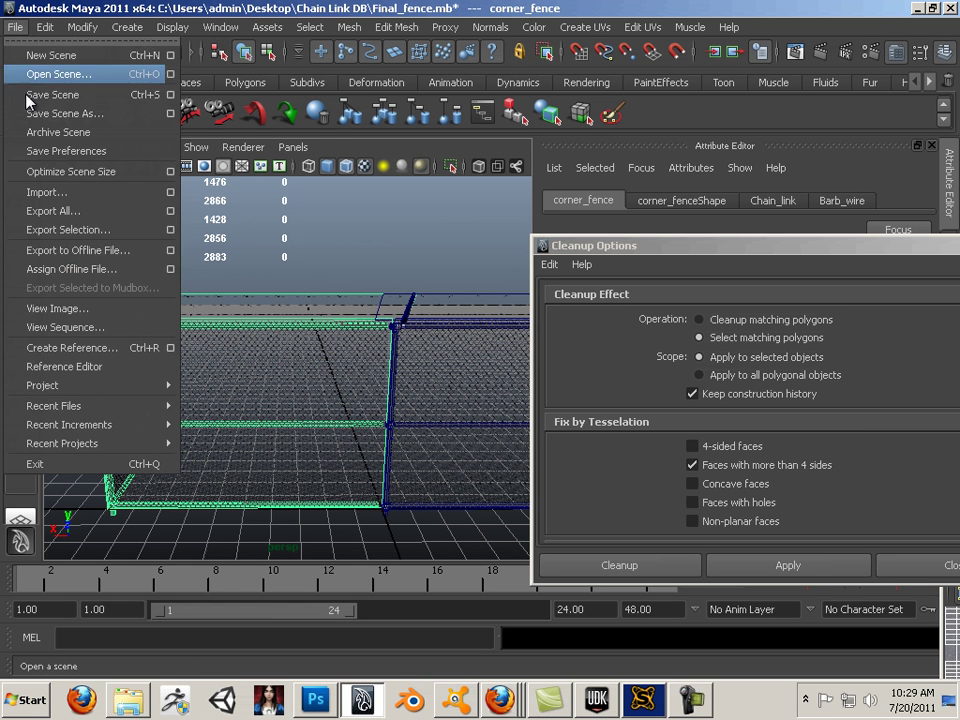
pyautogui.click(45, 191)
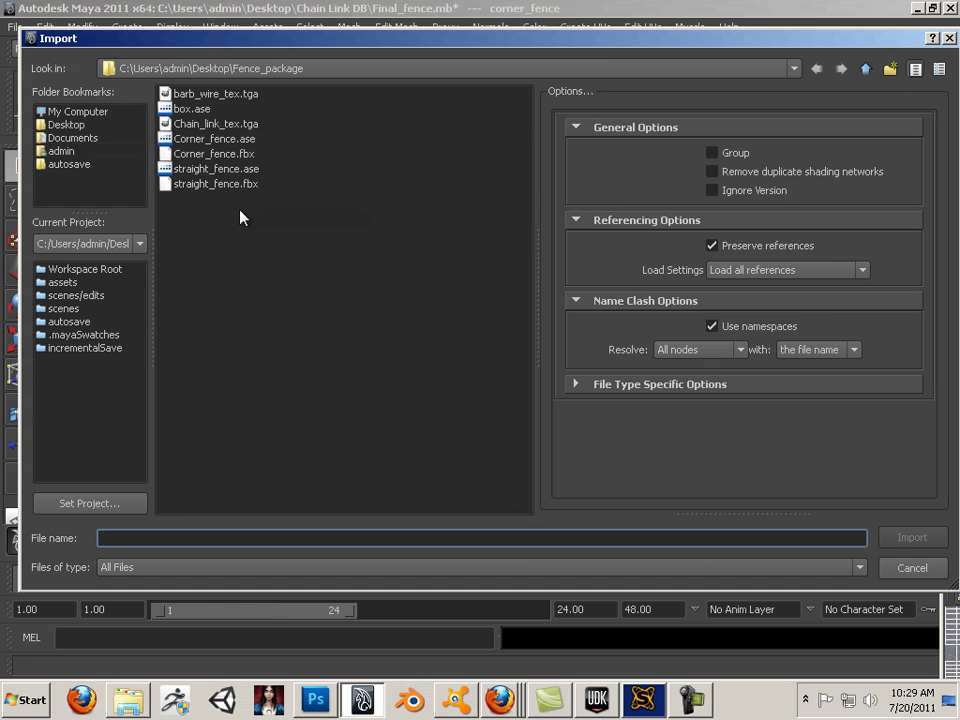
pyautogui.click(70, 125)
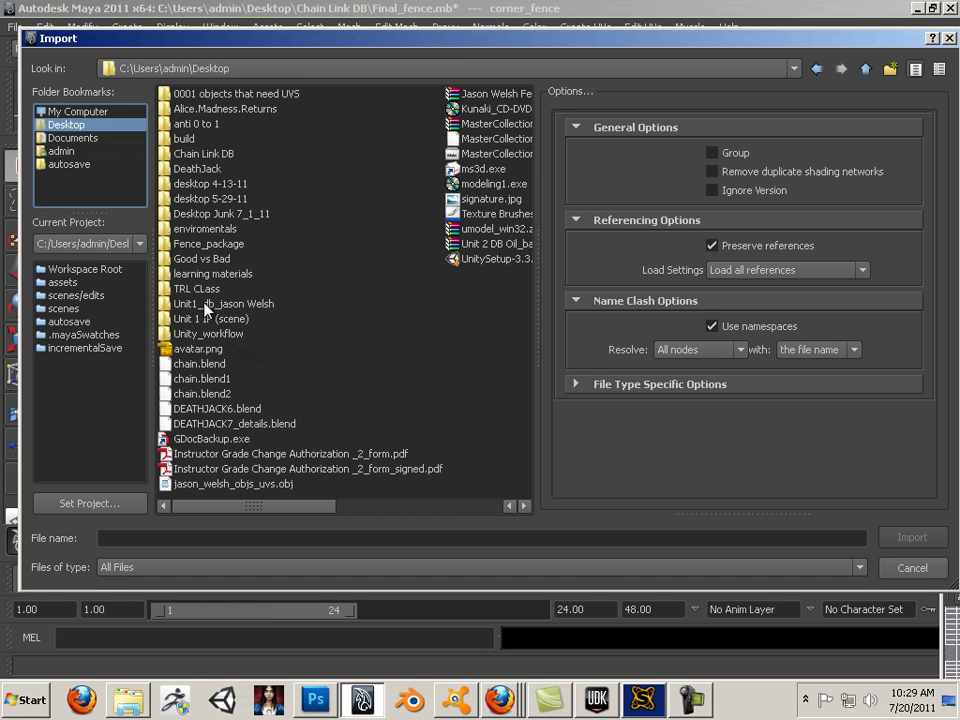
pyautogui.doubleClick(202, 154)
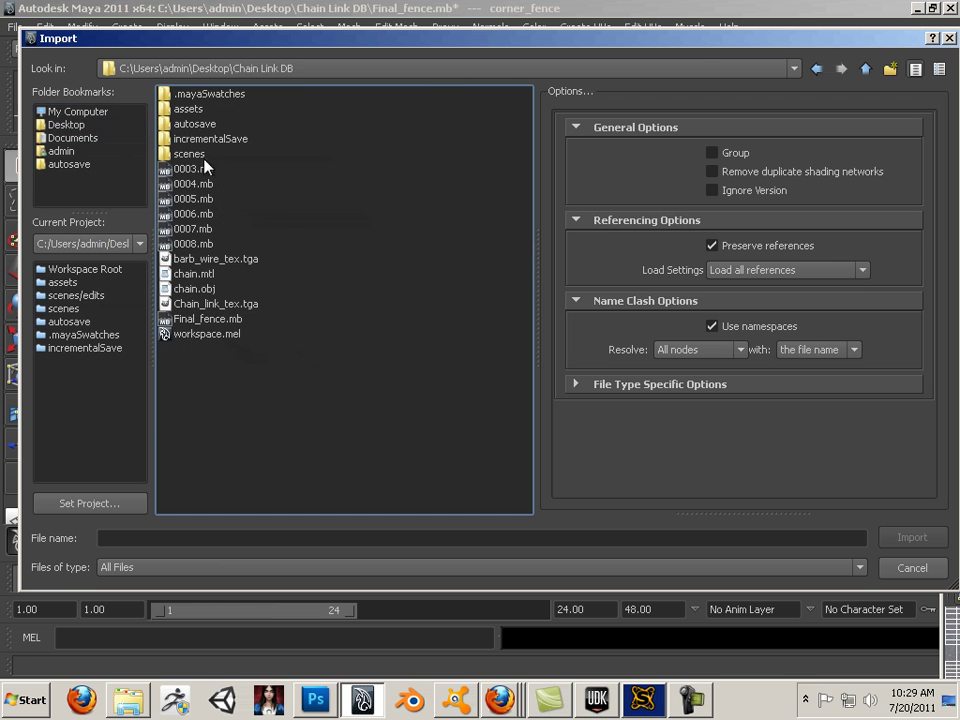
pyautogui.click(194, 289)
pyautogui.click(890, 541)
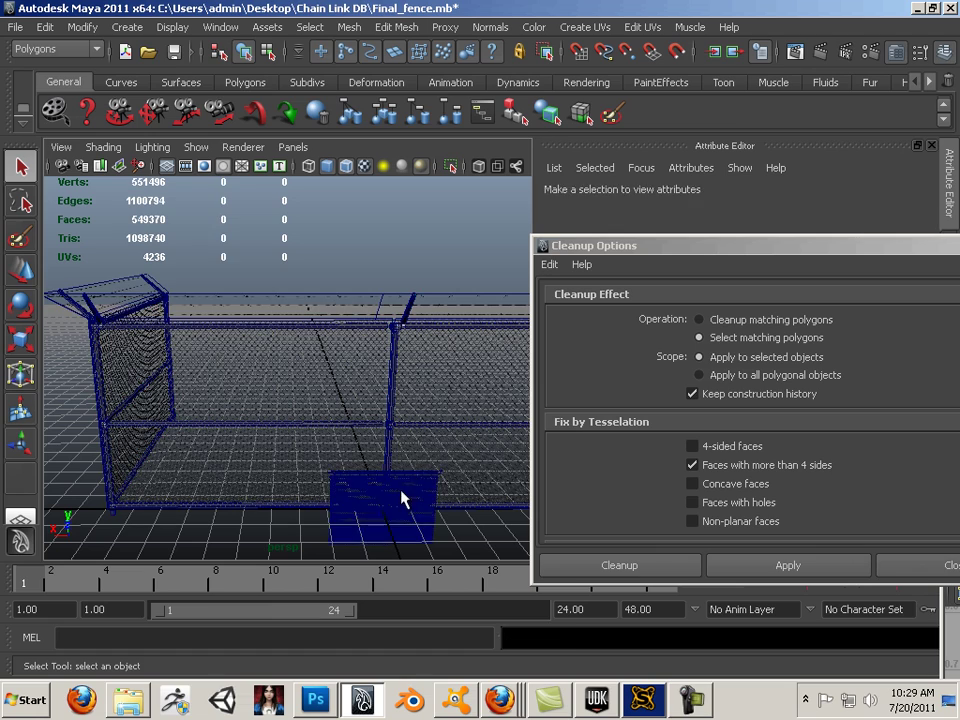
# Move the imported chain mesh straight up about 181 cm, clear of the existing fence
pyautogui.click(412, 502)
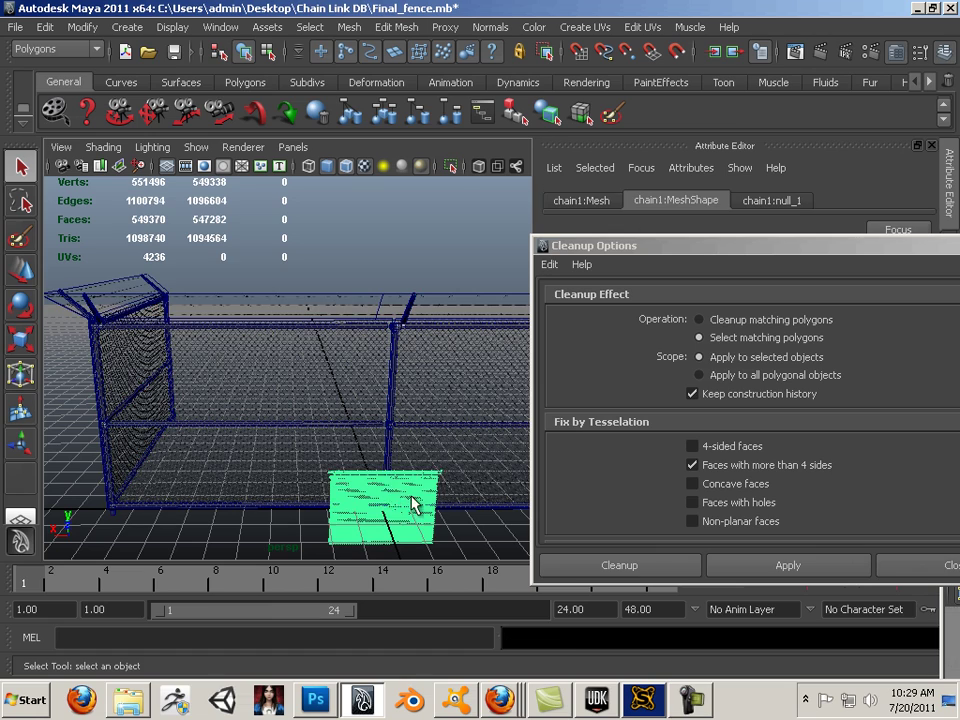
pyautogui.click(21, 272)
pyautogui.moveTo(388, 461); pyautogui.dragTo(413, 102)
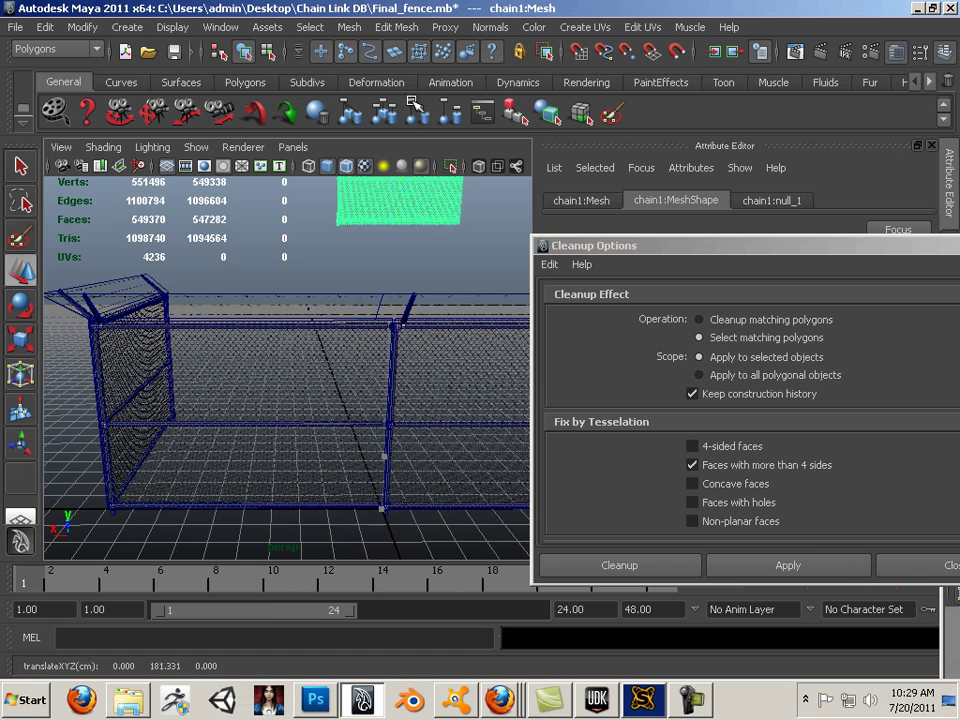
# Examine the modelled chain links and barbed wire of the imported high-poly mesh up close
pyautogui.keyDown('alt'); pyautogui.moveTo(432, 257); pyautogui.dragTo(352, 476, button='middle'); pyautogui.keyUp('alt')
pyautogui.keyDown('alt'); pyautogui.moveTo(345, 428); pyautogui.dragTo(566, 514, button='right'); pyautogui.keyUp('alt')
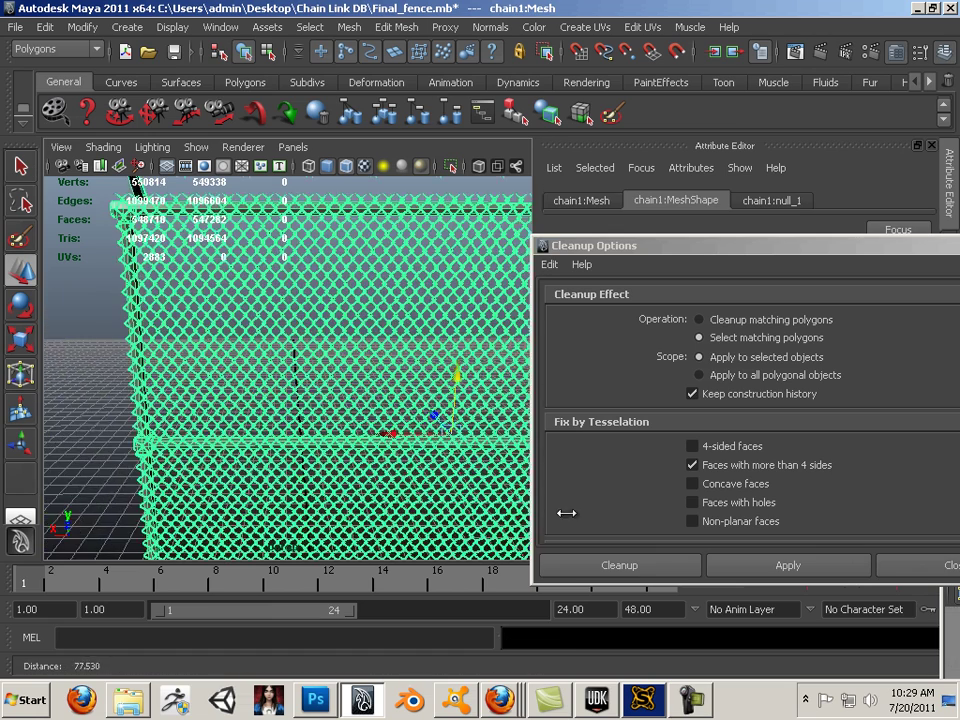
pyautogui.keyDown('alt'); pyautogui.moveTo(262, 405); pyautogui.dragTo(384, 440, button='right'); pyautogui.keyUp('alt')
pyautogui.keyDown('alt'); pyautogui.moveTo(333, 349); pyautogui.dragTo(218, 388, button='middle'); pyautogui.keyUp('alt')
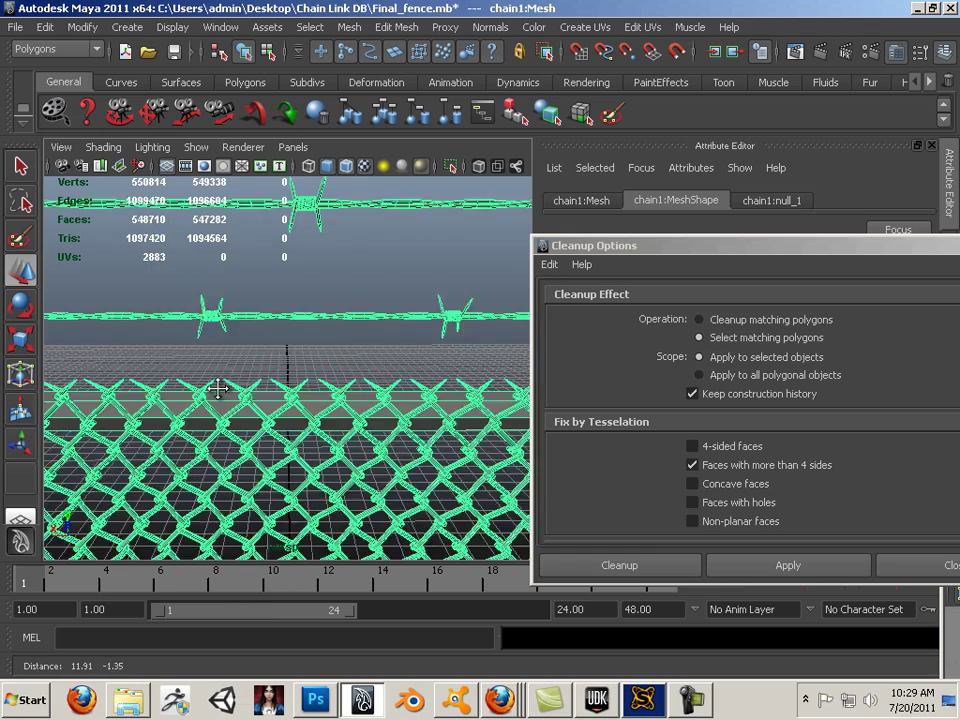
pyautogui.keyDown('alt'); pyautogui.moveTo(218, 388); pyautogui.dragTo(313, 395); pyautogui.keyUp('alt')
pyautogui.keyDown('alt'); pyautogui.moveTo(311, 390); pyautogui.dragTo(456, 433, button='right'); pyautogui.keyUp('alt')
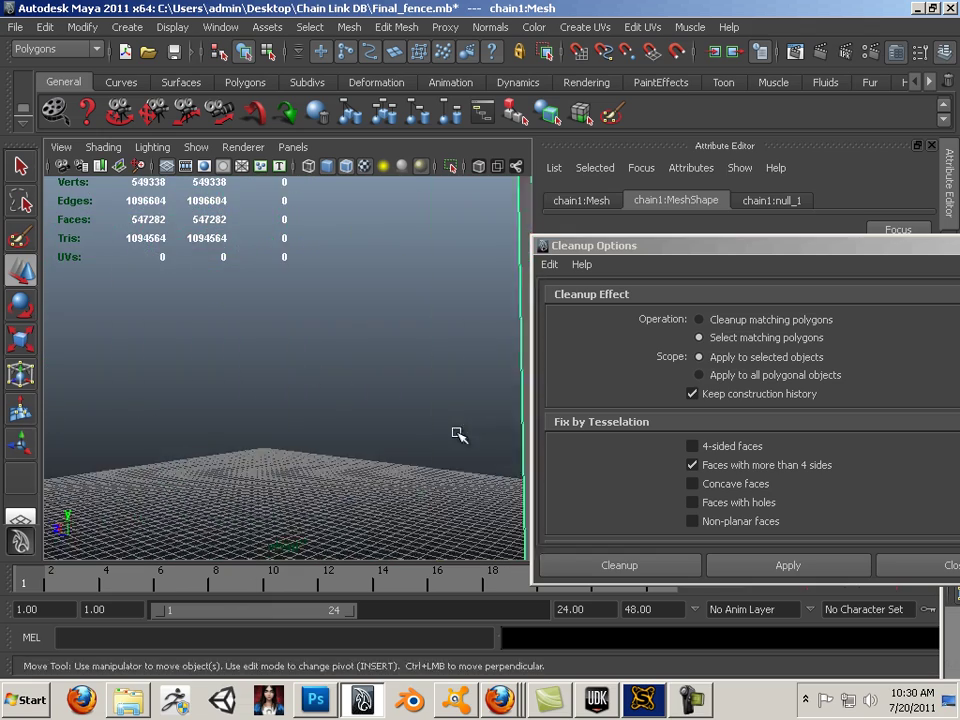
# Examine the low-poly corner and straight fence sections, including their post joint, chain-link texture and barbed wire
pyautogui.keyDown('alt'); pyautogui.moveTo(456, 433); pyautogui.dragTo(435, 326); pyautogui.keyUp('alt')
pyautogui.keyDown('alt'); pyautogui.moveTo(435, 326); pyautogui.dragTo(354, 385, button='right'); pyautogui.keyUp('alt')
pyautogui.keyDown('alt'); pyautogui.moveTo(354, 385); pyautogui.dragTo(354, 425, button='middle'); pyautogui.keyUp('alt')
pyautogui.keyDown('alt'); pyautogui.moveTo(354, 425); pyautogui.dragTo(405, 331, button='right'); pyautogui.keyUp('alt')
pyautogui.keyDown('alt'); pyautogui.moveTo(405, 331); pyautogui.dragTo(417, 247, button='middle'); pyautogui.keyUp('alt')
pyautogui.click(338, 349)
pyautogui.keyDown('alt'); pyautogui.moveTo(366, 325); pyautogui.dragTo(363, 330, button='middle'); pyautogui.keyUp('alt')
pyautogui.keyDown('alt'); pyautogui.moveTo(363, 329); pyautogui.dragTo(321, 388, button='right'); pyautogui.keyUp('alt')
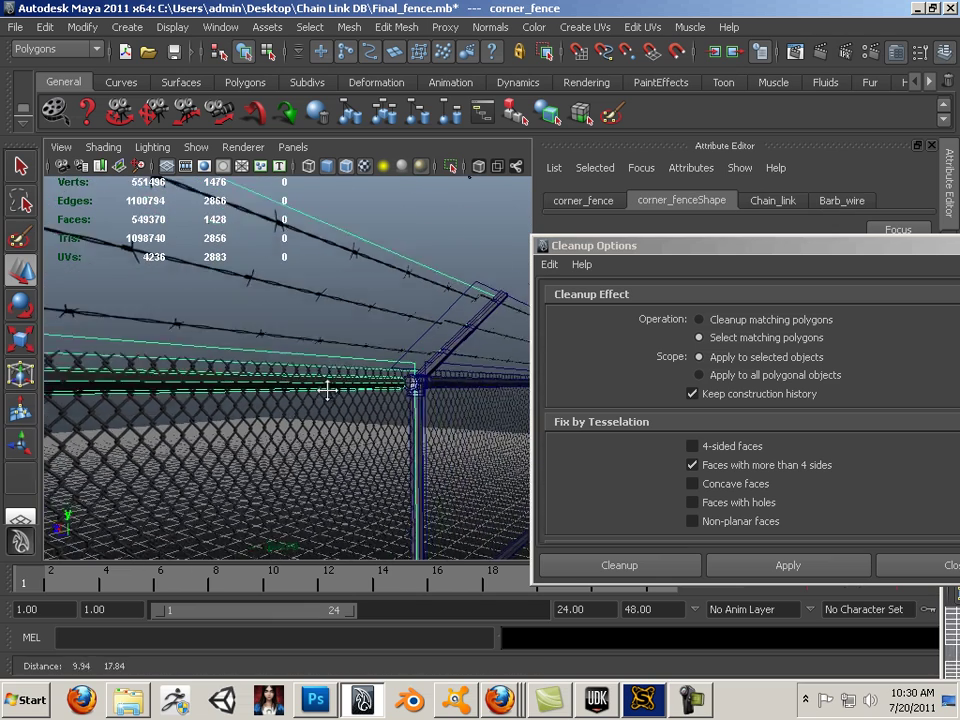
pyautogui.keyDown('alt'); pyautogui.moveTo(343, 326); pyautogui.dragTo(344, 357); pyautogui.keyUp('alt')
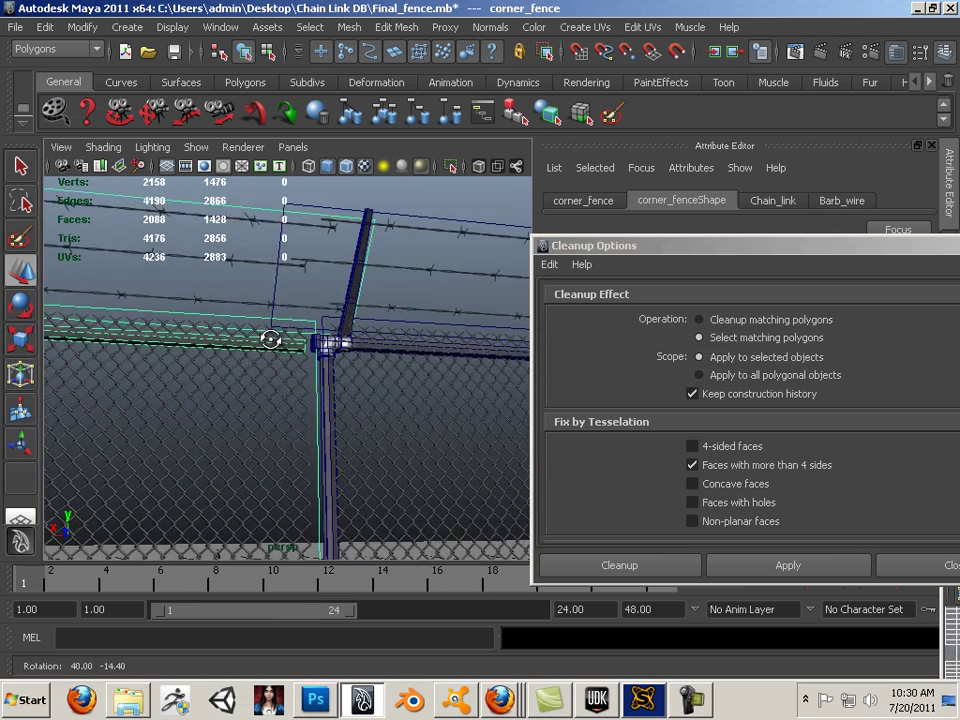
pyautogui.keyDown('alt'); pyautogui.moveTo(268, 326); pyautogui.dragTo(403, 285); pyautogui.keyUp('alt')
pyautogui.click(378, 395)
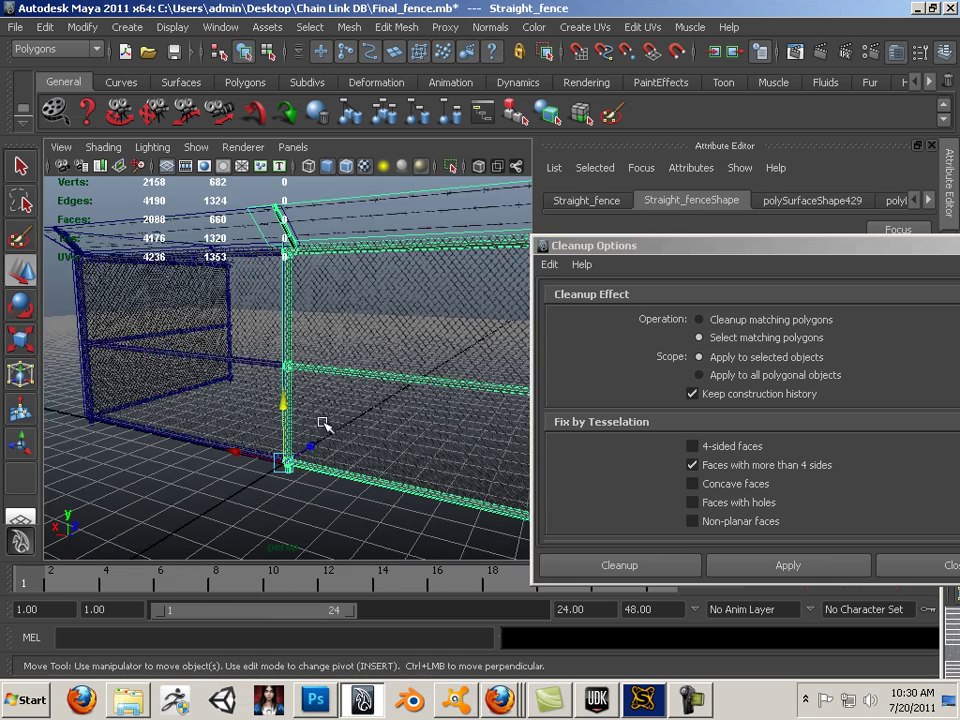
pyautogui.keyDown('alt'); pyautogui.moveTo(323, 424); pyautogui.dragTo(443, 417); pyautogui.keyUp('alt')
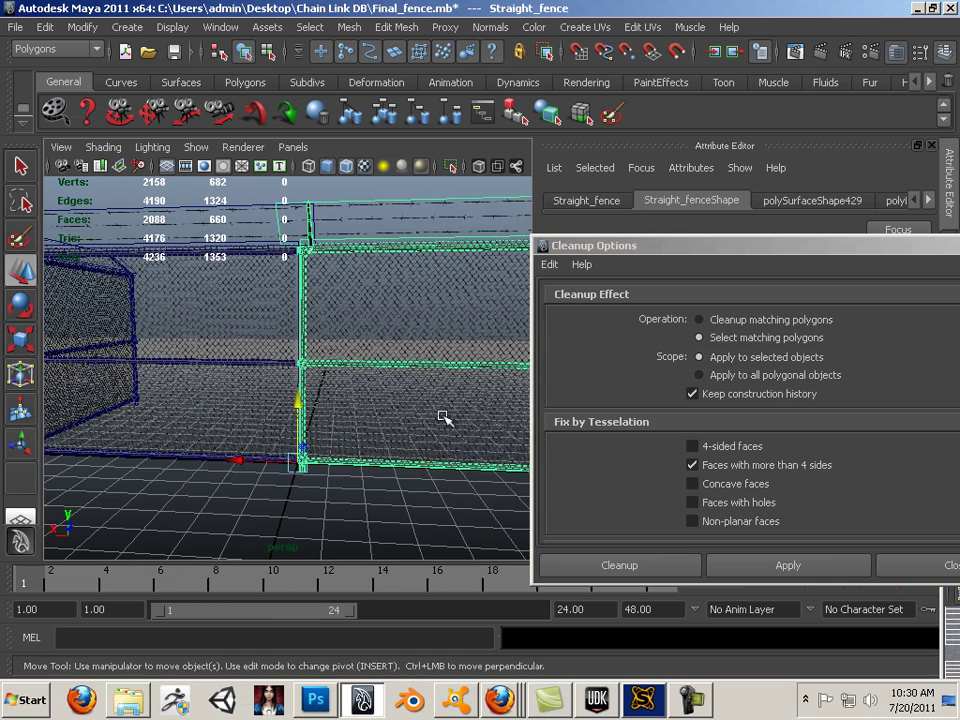
pyautogui.keyDown('alt'); pyautogui.moveTo(362, 381); pyautogui.dragTo(381, 387); pyautogui.keyUp('alt')
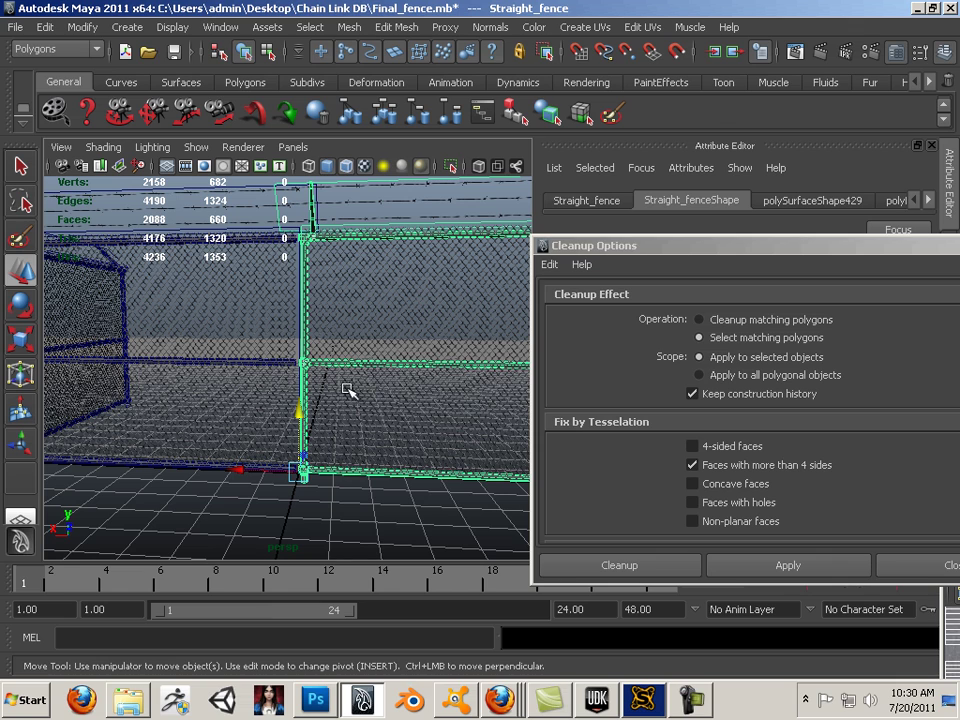
# Slide the straight fence section along the X axis, away from the corner section, leaving a gap at the shared post
pyautogui.moveTo(303, 410); pyautogui.dragTo(303, 411)
pyautogui.keyDown('alt'); pyautogui.moveTo(407, 438); pyautogui.dragTo(213, 452); pyautogui.keyUp('alt')
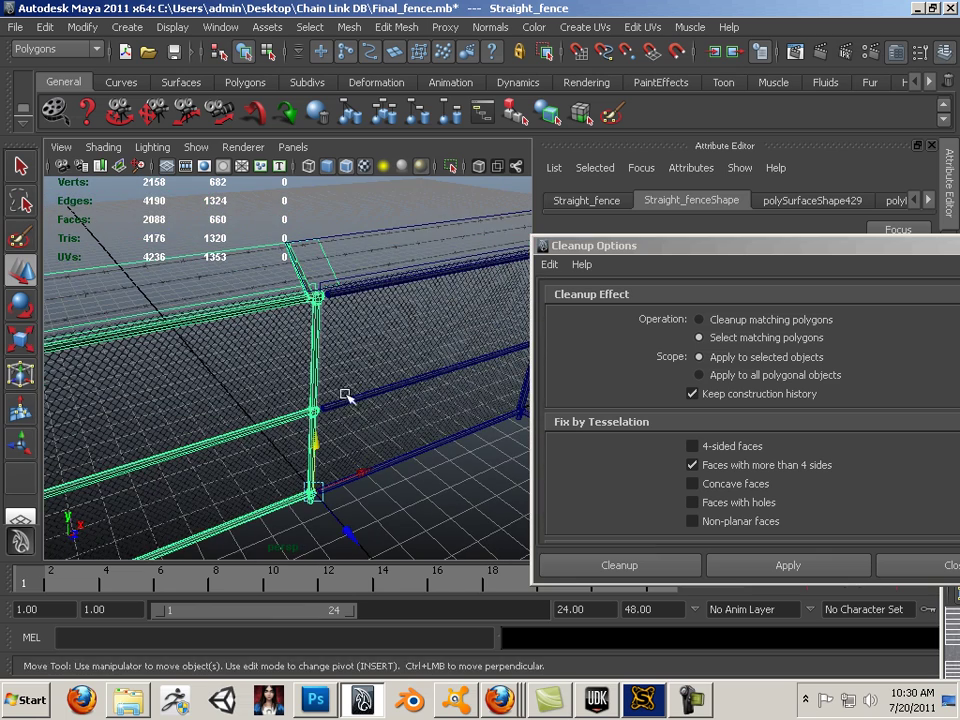
pyautogui.keyDown('alt'); pyautogui.moveTo(345, 396); pyautogui.dragTo(279, 335); pyautogui.keyUp('alt')
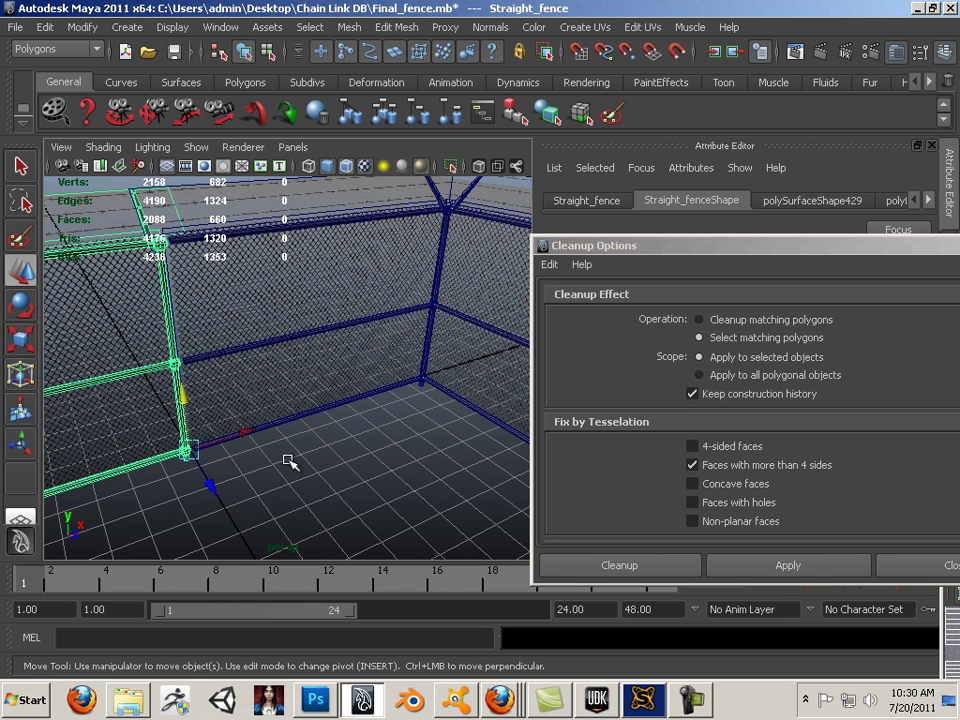
pyautogui.keyDown('alt'); pyautogui.moveTo(288, 461); pyautogui.dragTo(290, 337); pyautogui.keyUp('alt')
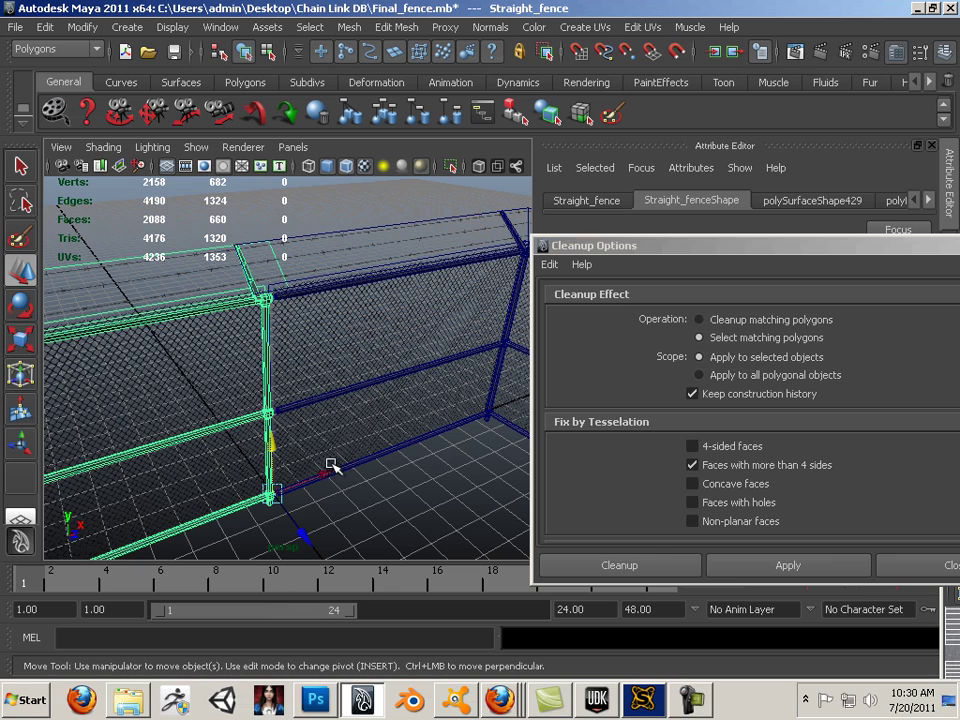
pyautogui.moveTo(326, 468); pyautogui.dragTo(254, 441)
pyautogui.keyDown('alt'); pyautogui.moveTo(241, 394); pyautogui.dragTo(135, 425); pyautogui.keyUp('alt')
pyautogui.keyDown('alt'); pyautogui.moveTo(178, 394); pyautogui.dragTo(299, 456, button='middle'); pyautogui.keyUp('alt')
pyautogui.keyDown('alt'); pyautogui.moveTo(300, 456); pyautogui.dragTo(311, 358); pyautogui.keyUp('alt')
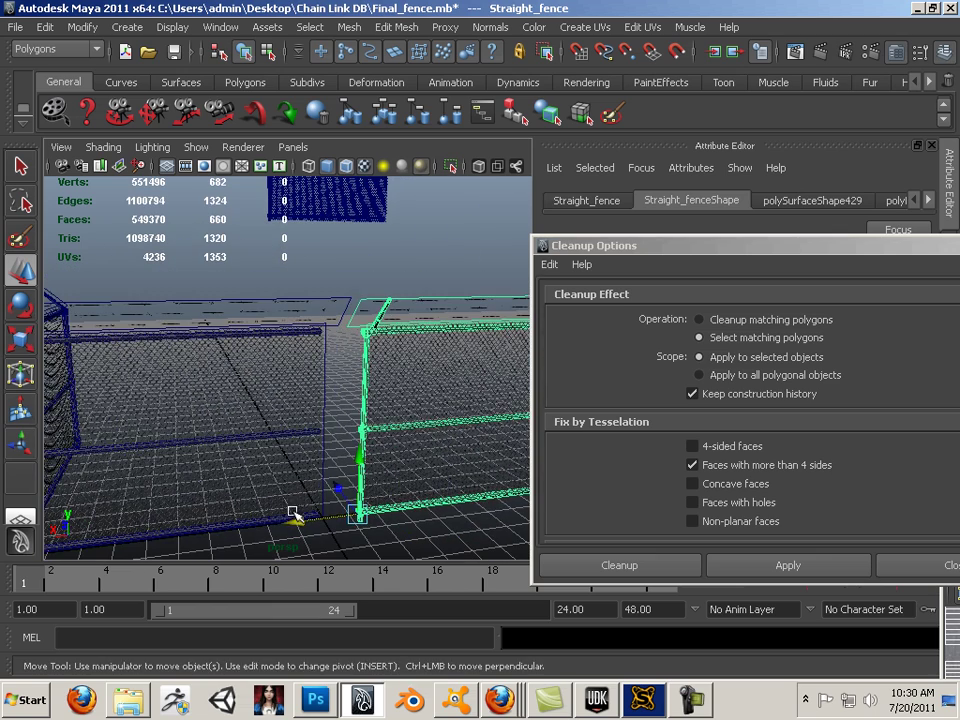
# Move the straight fence section back against the corner section so its post meets the open rail ends
pyautogui.click(290, 510)
pyautogui.click(377, 484)
pyautogui.click(345, 513)
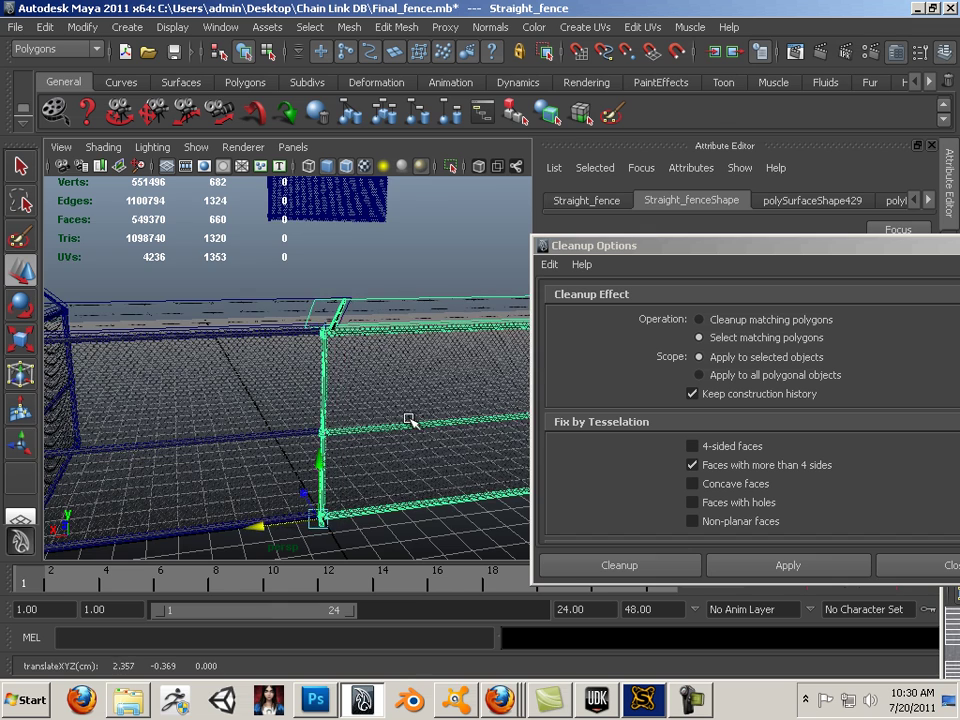
pyautogui.keyDown('alt'); pyautogui.moveTo(409, 421); pyautogui.dragTo(231, 457); pyautogui.keyUp('alt')
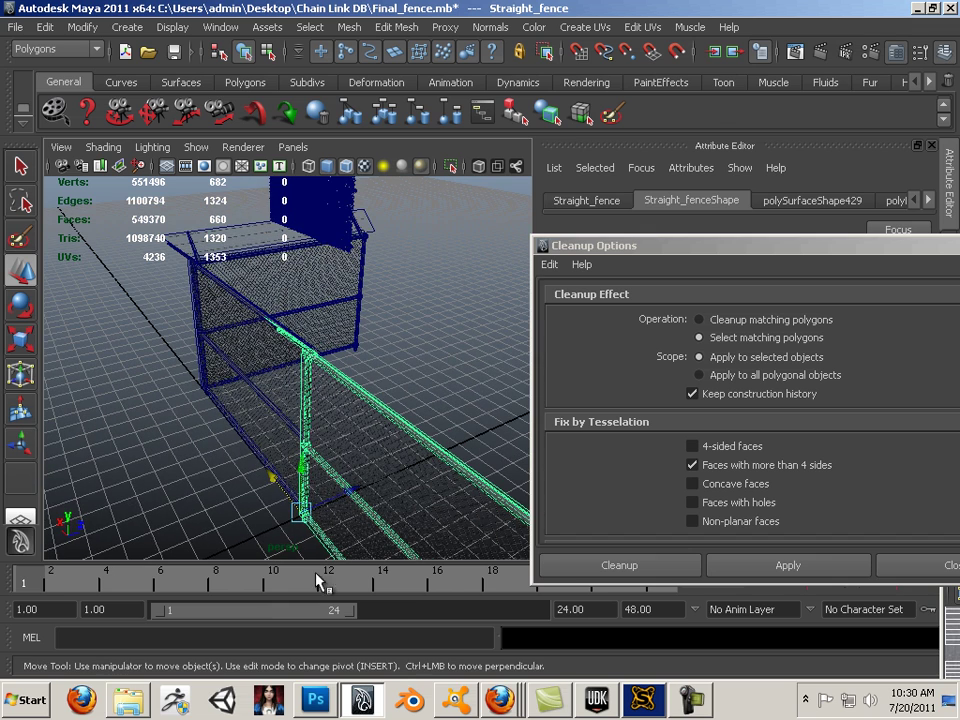
# Switch to Unreal Development Kit and examine the placed fence from several sides, including its corner and long straight run
pyautogui.click(592, 697)
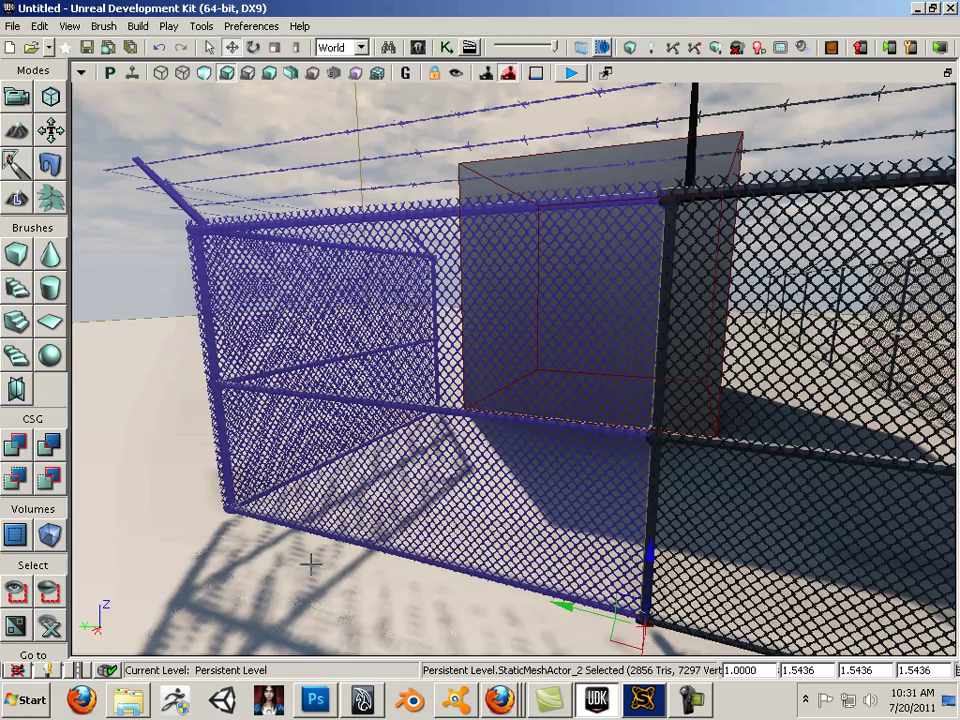
pyautogui.moveTo(291, 604); pyautogui.dragTo(75, 212)
pyautogui.moveTo(75, 212); pyautogui.dragTo(107, 91, button='middle')
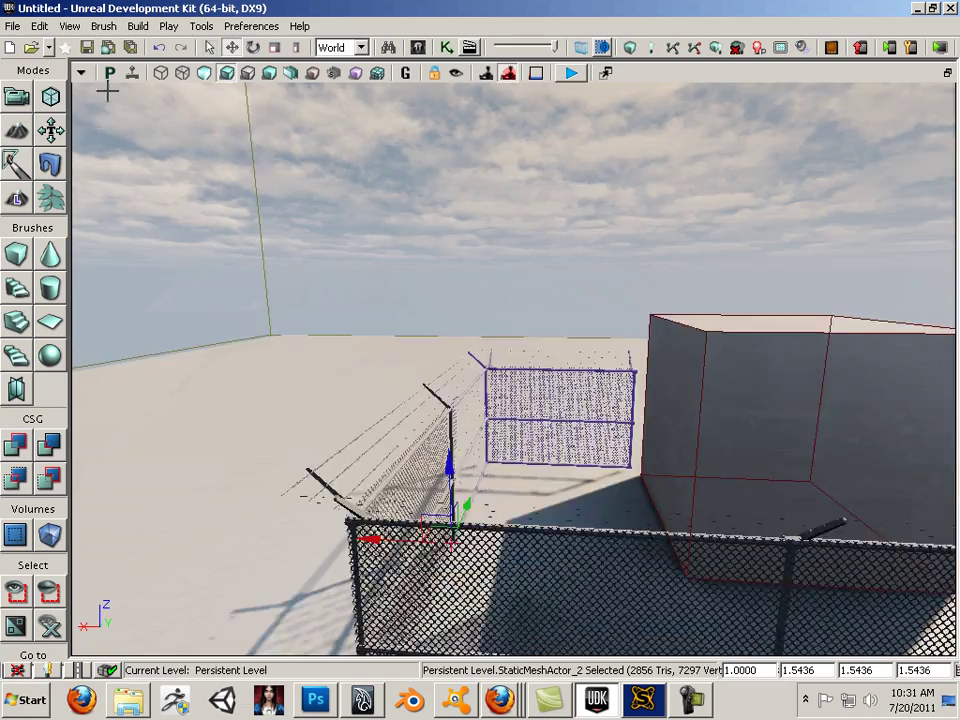
pyautogui.moveTo(108, 90); pyautogui.dragTo(254, 597)
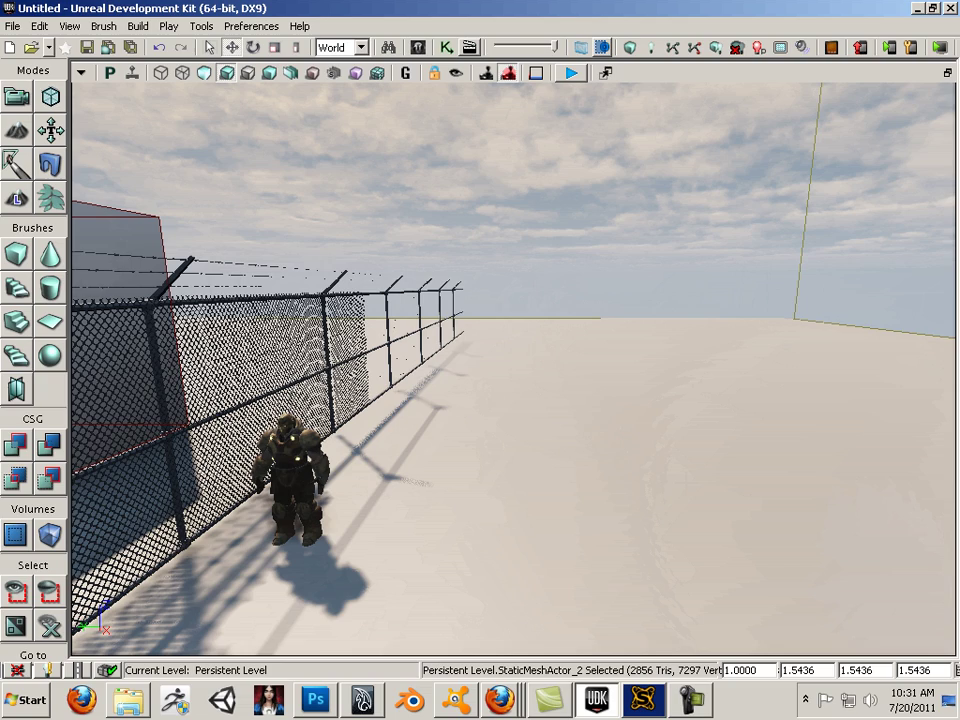